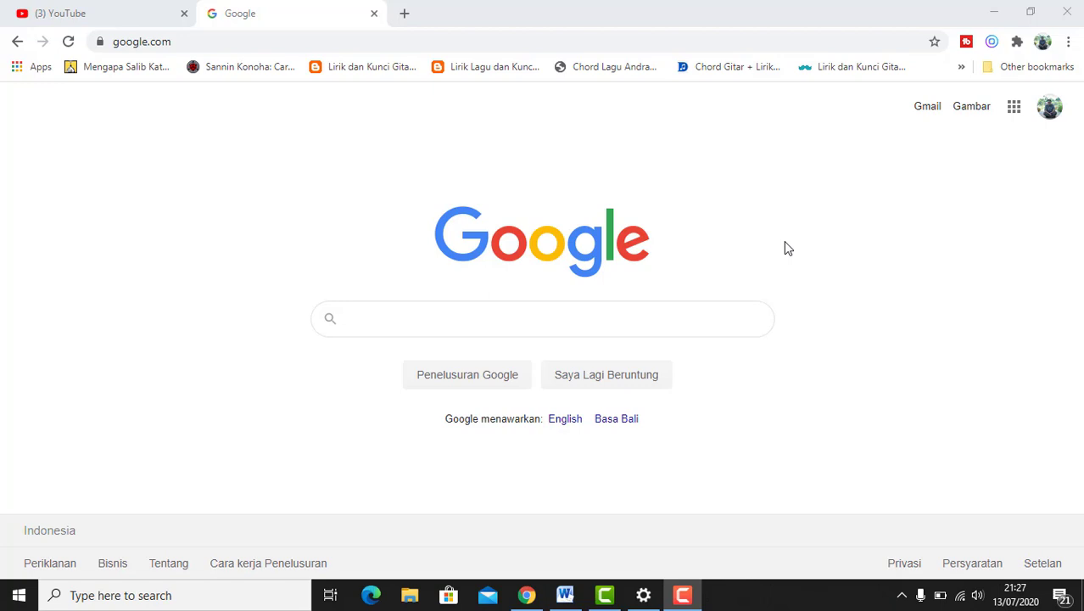
- Open Google Classroom from the Google apps and show the classwork of the class KELAS VII D (SMPN 7)
click(1014, 107)
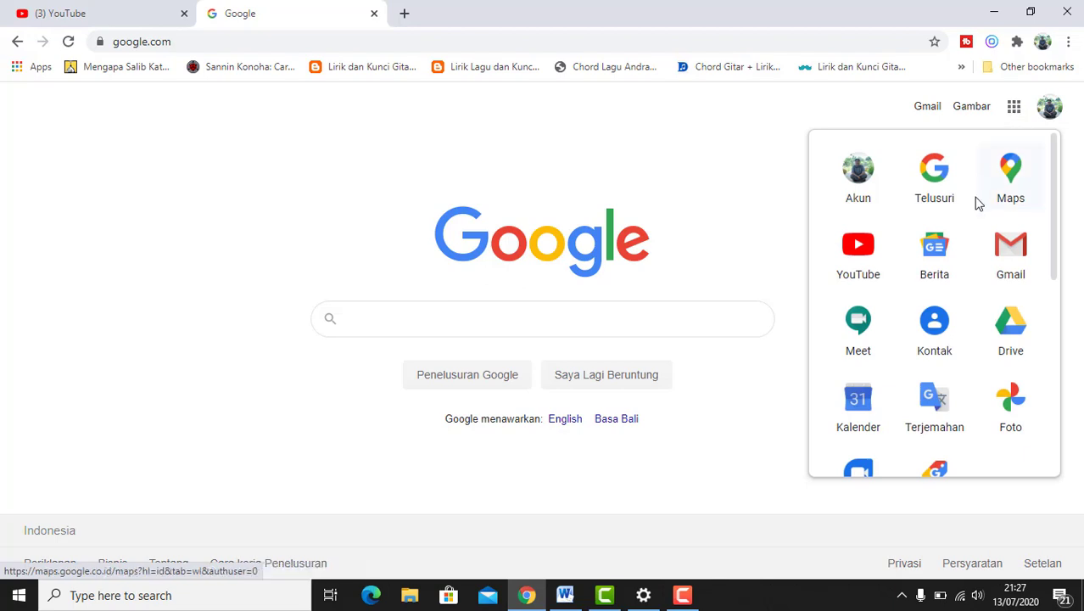
scroll(980, 292, down, 5)
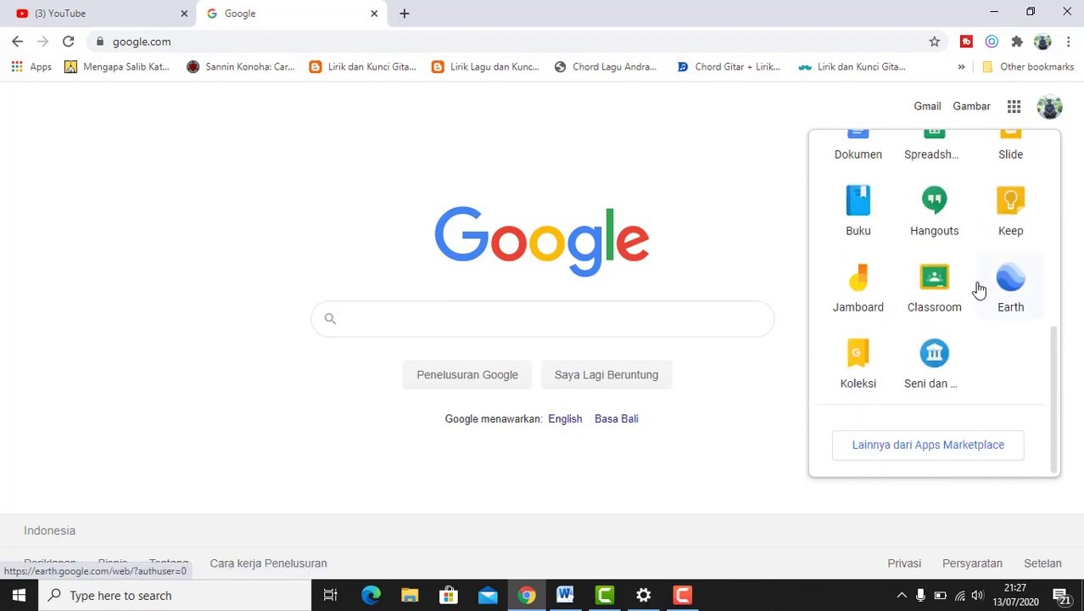
click(938, 281)
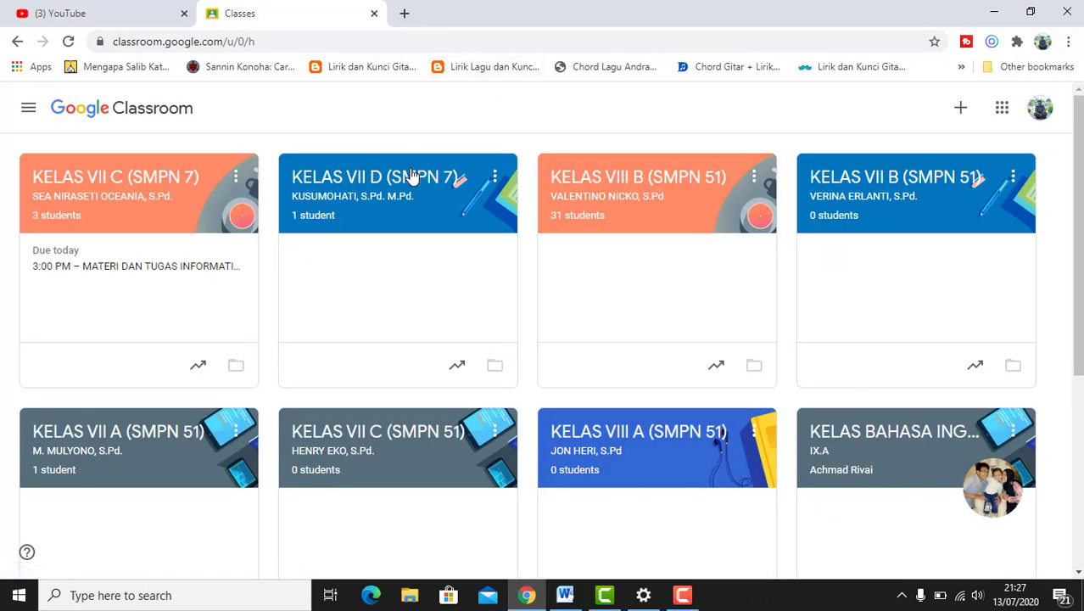
click(399, 197)
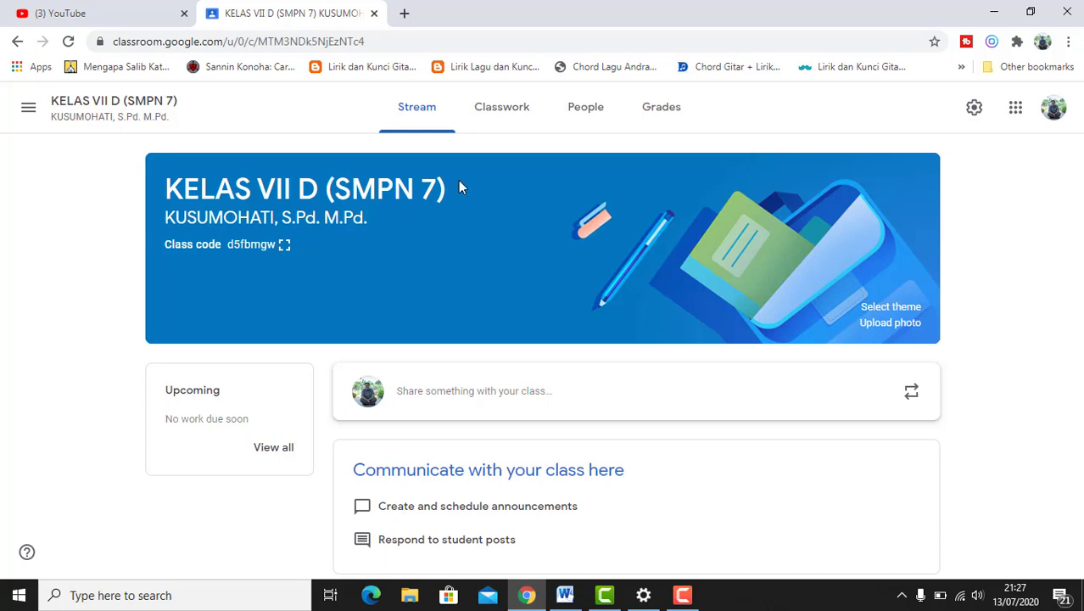
click(500, 120)
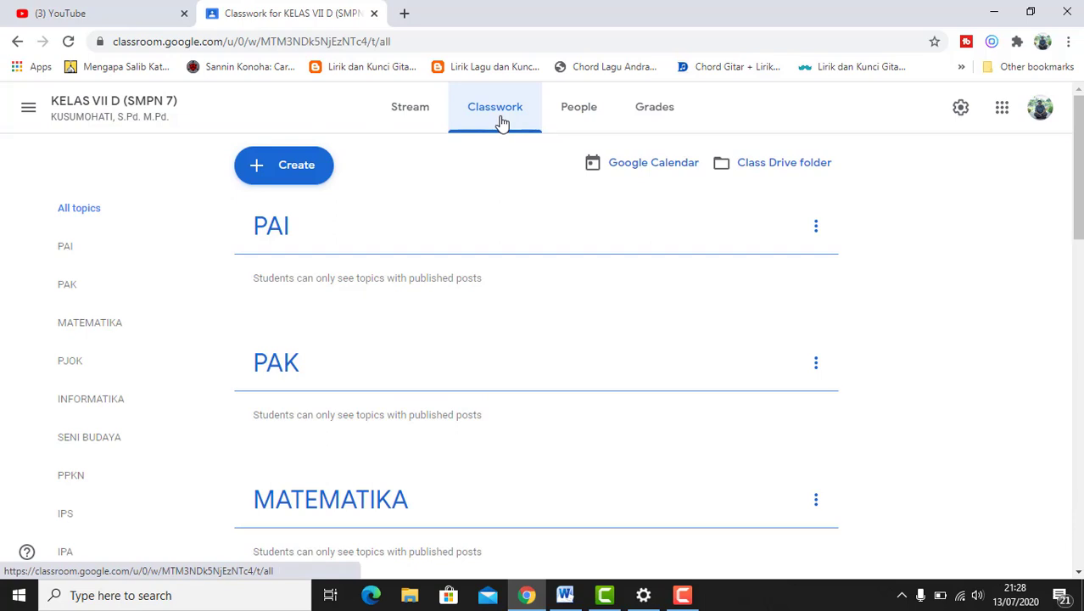
- Create a new assignment titled "MATERI INFORMATIKA BAB 1"
click(301, 182)
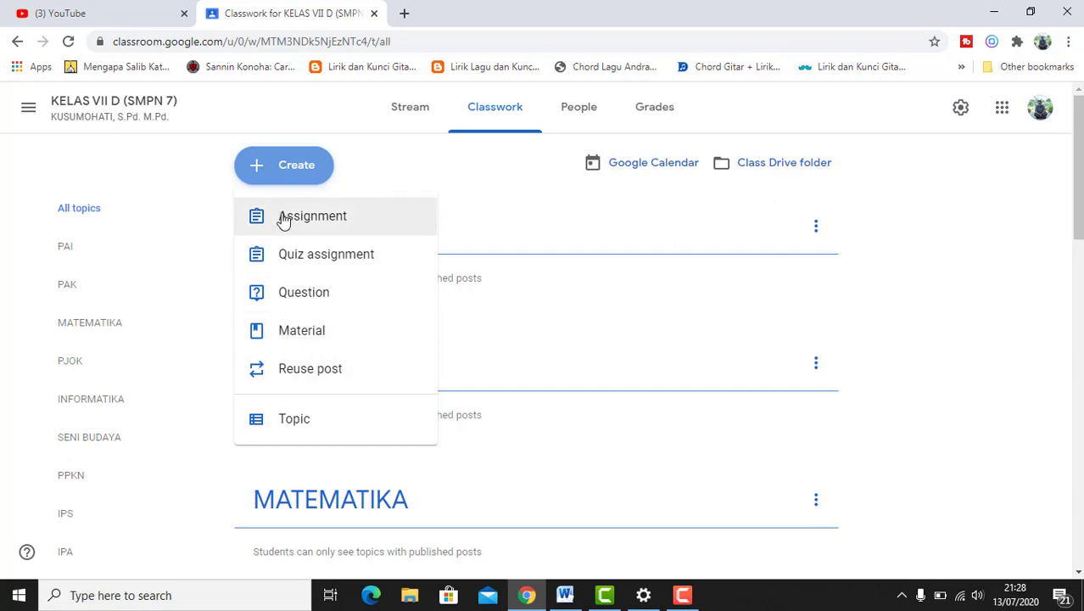
click(389, 222)
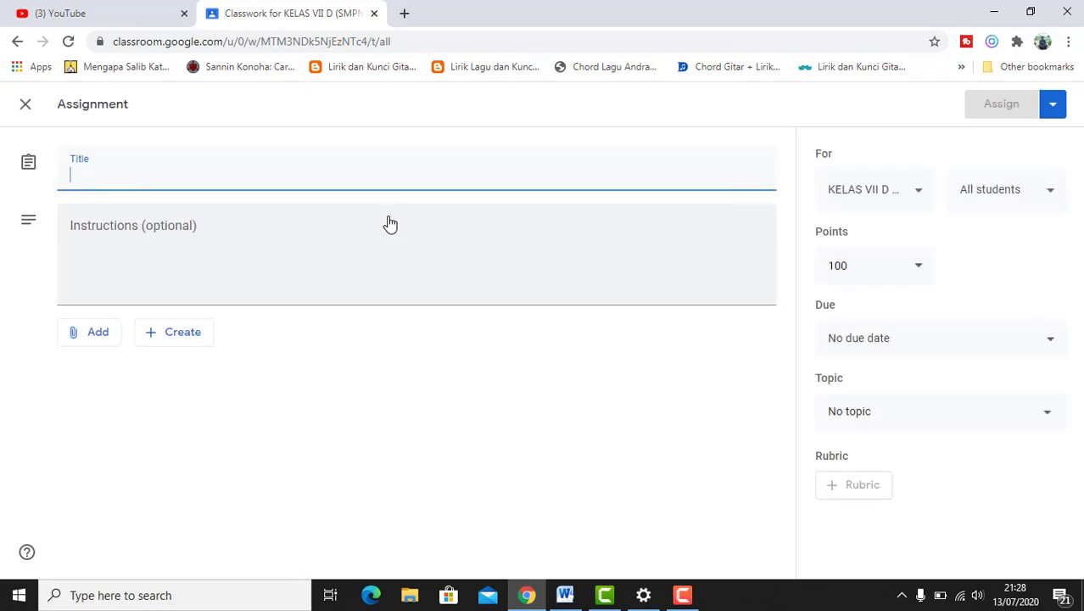
text(MATERI INF)
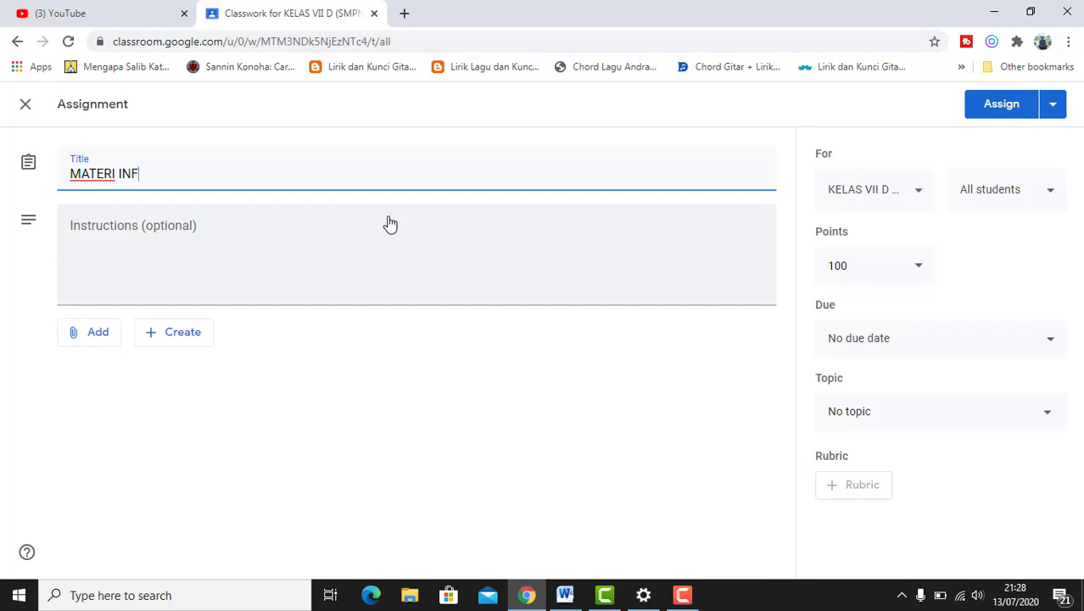
text(ORMATIKA)
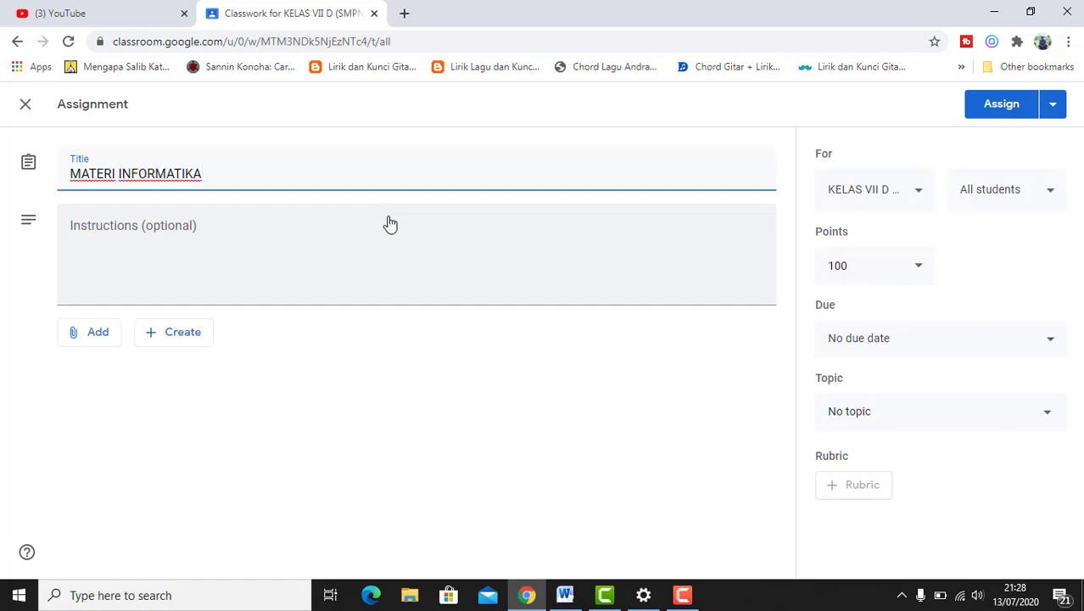
text( BAB 1)
- Enter the assignment instructions "Silahkan pelajari bahan berikut ini dan buatlah rangkumannya"
click(385, 250)
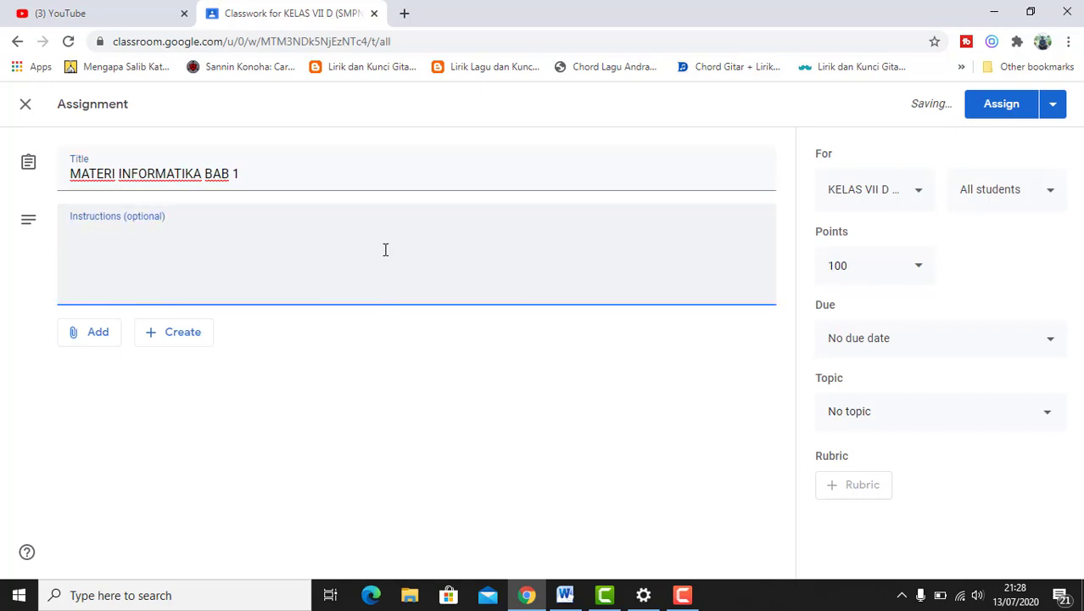
text(Silahkan )
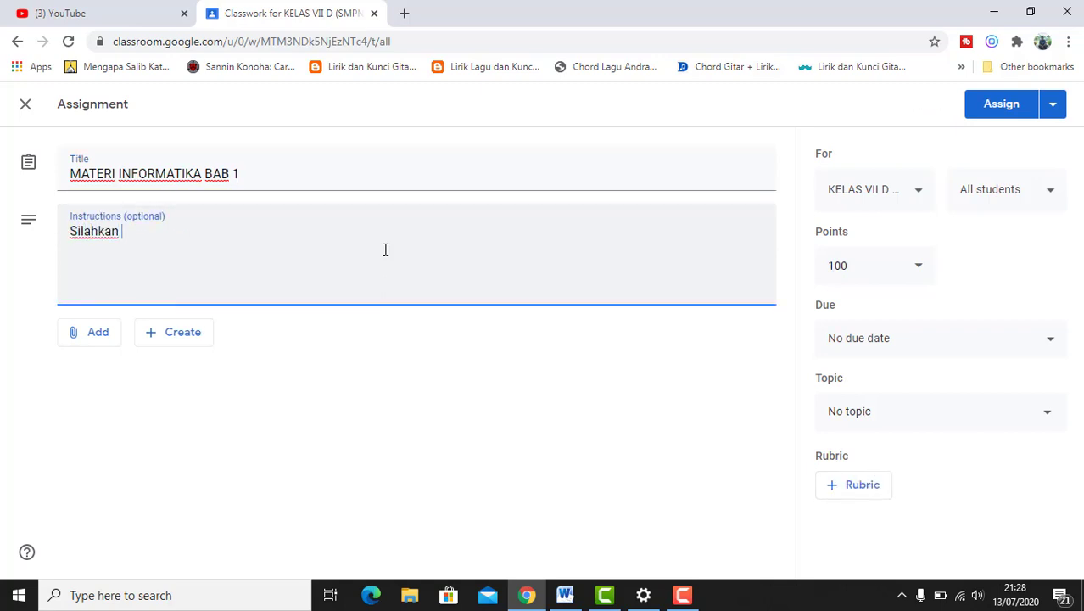
text(pelajari bahan beriku)
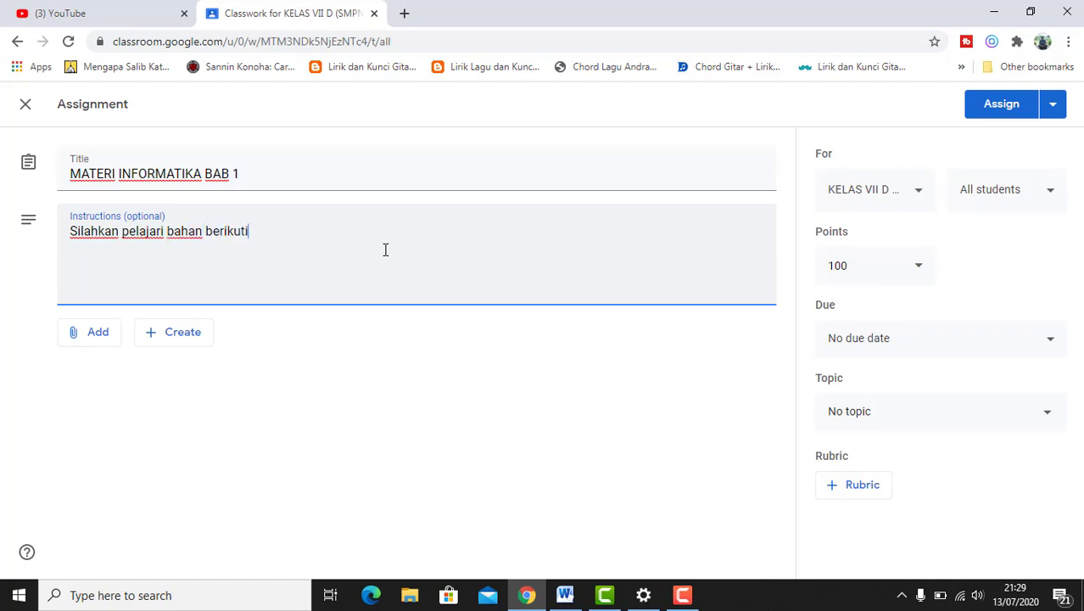
text(t ini dan buatlah )
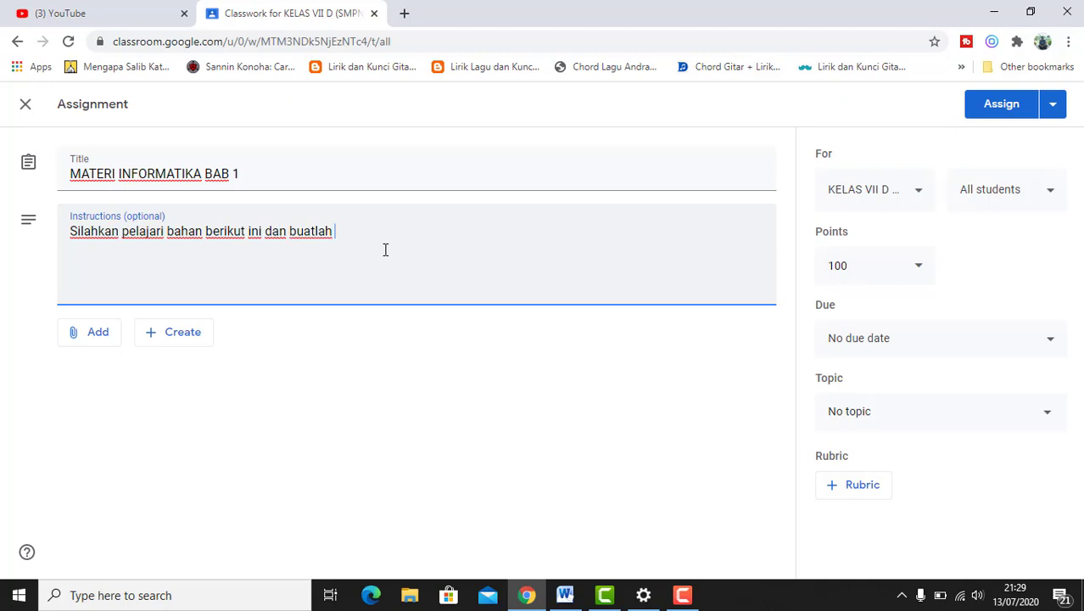
text(rangkumannya)
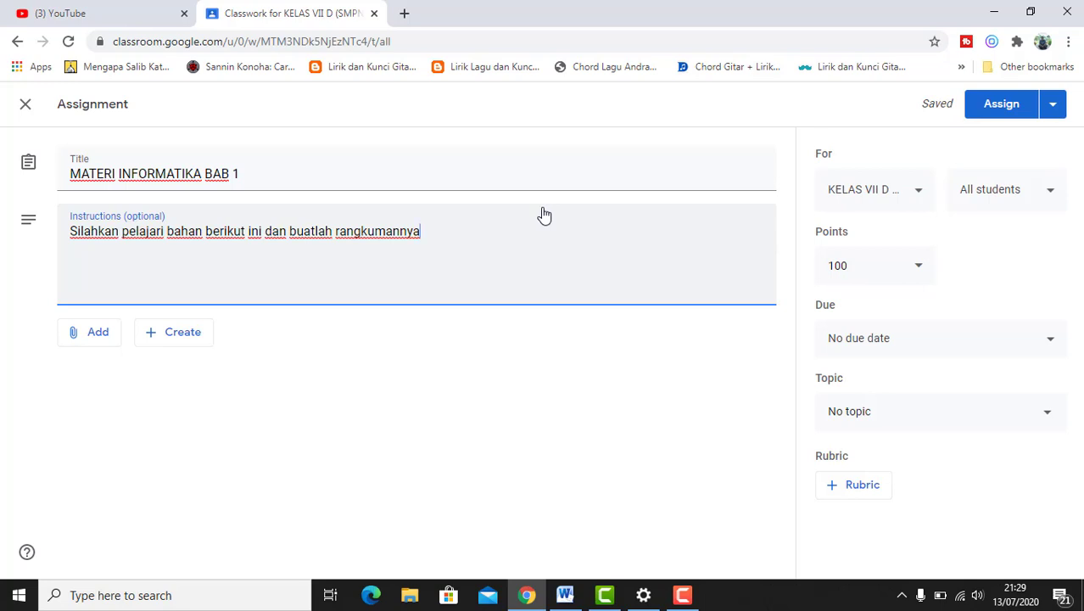
- Upload the file MATERI_TIK_BSE_SMP_KELAS_7 from the folder SMPN 7 > Informatika > 2020 on drive E: as the assignment's attachment
click(95, 337)
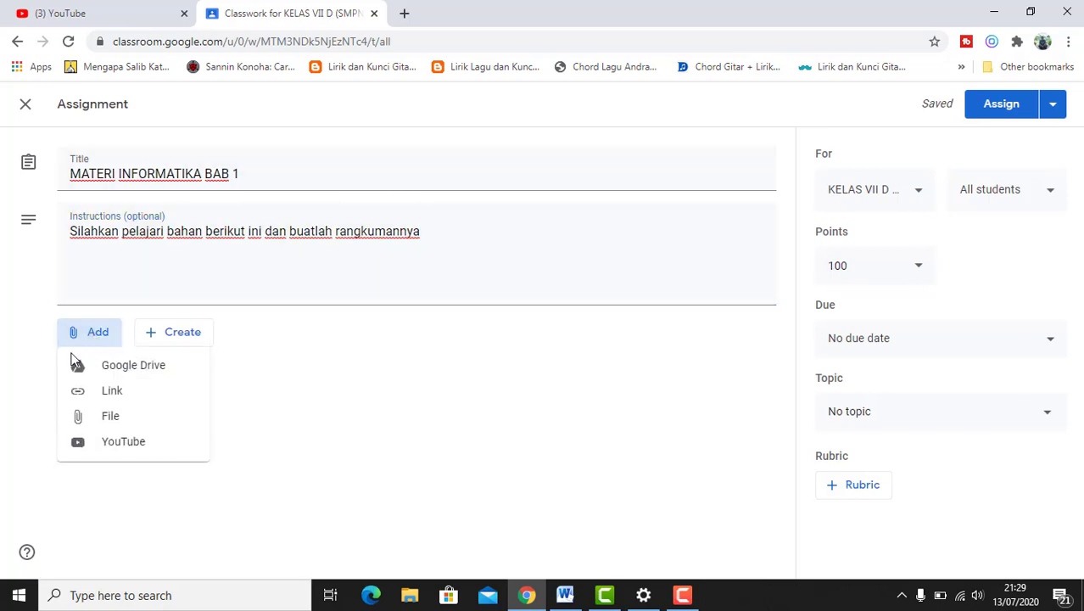
click(124, 426)
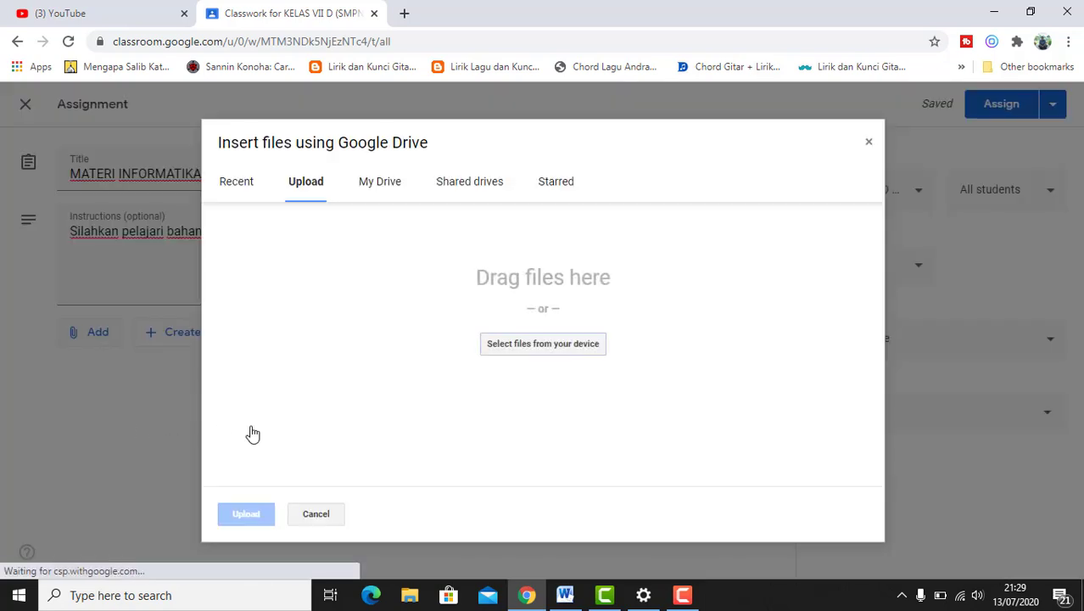
click(586, 349)
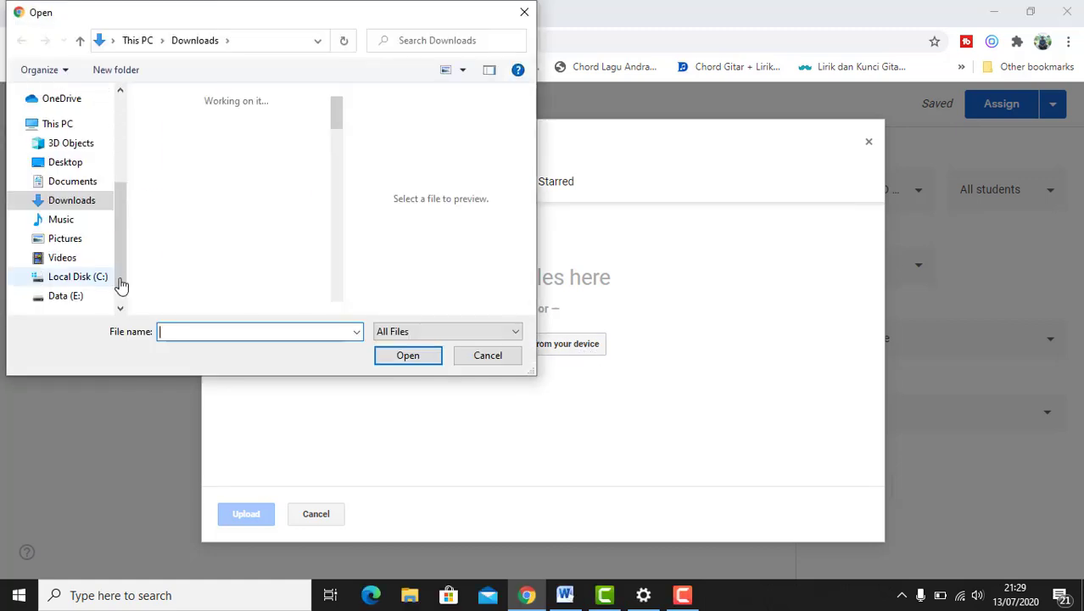
click(120, 306)
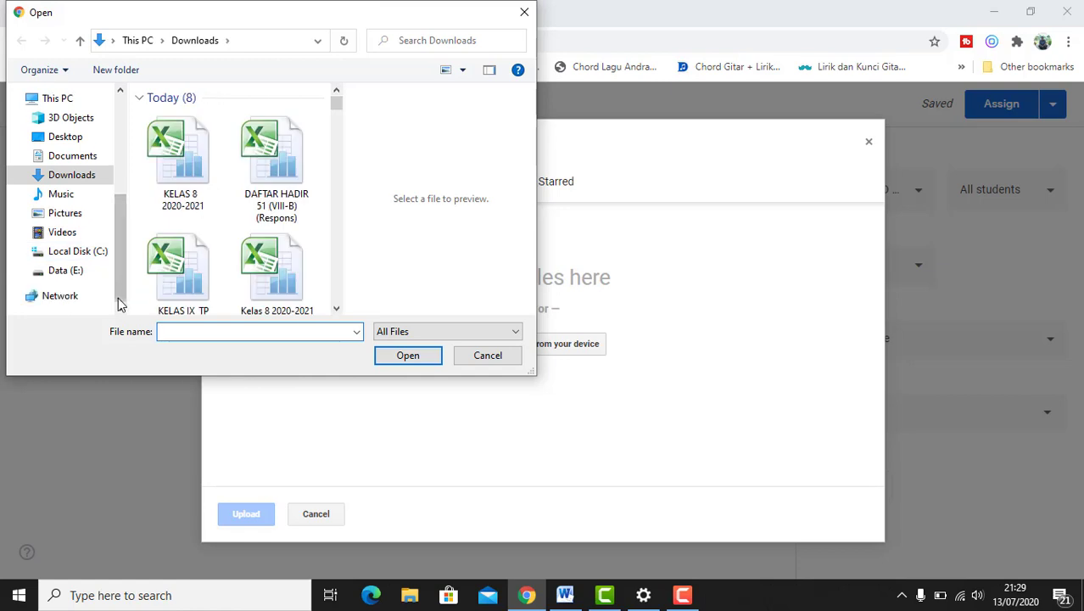
click(71, 272)
scroll(254, 136, down, 2)
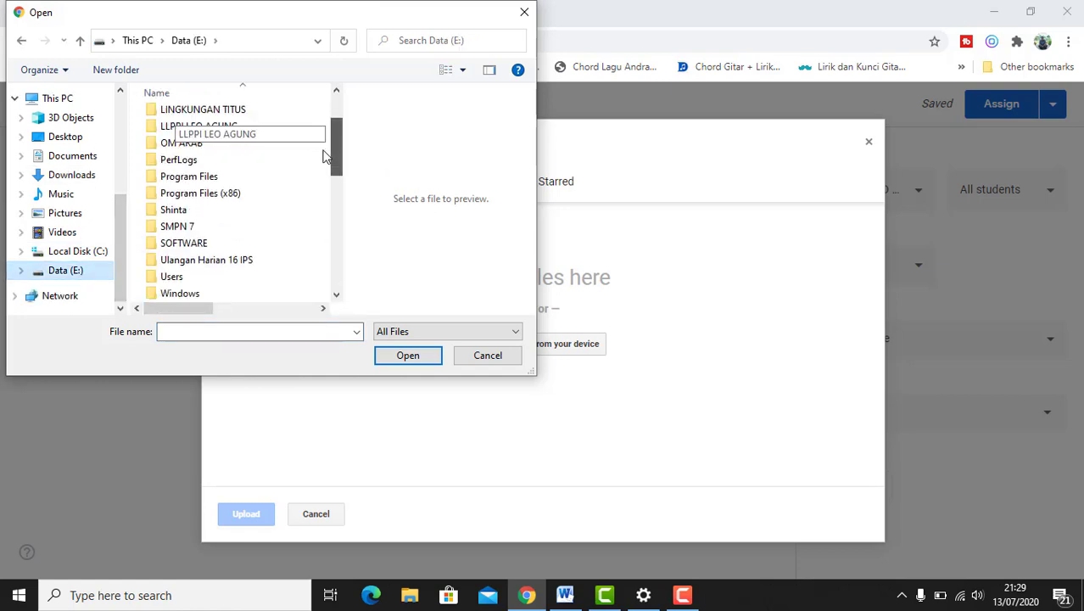
click(190, 215)
double_click(190, 216)
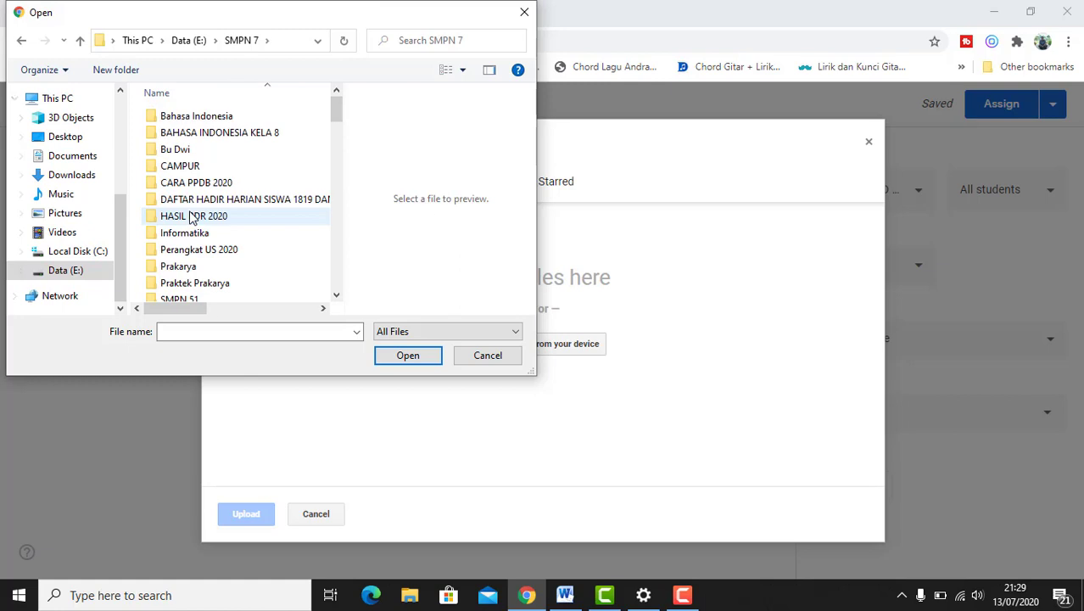
double_click(189, 231)
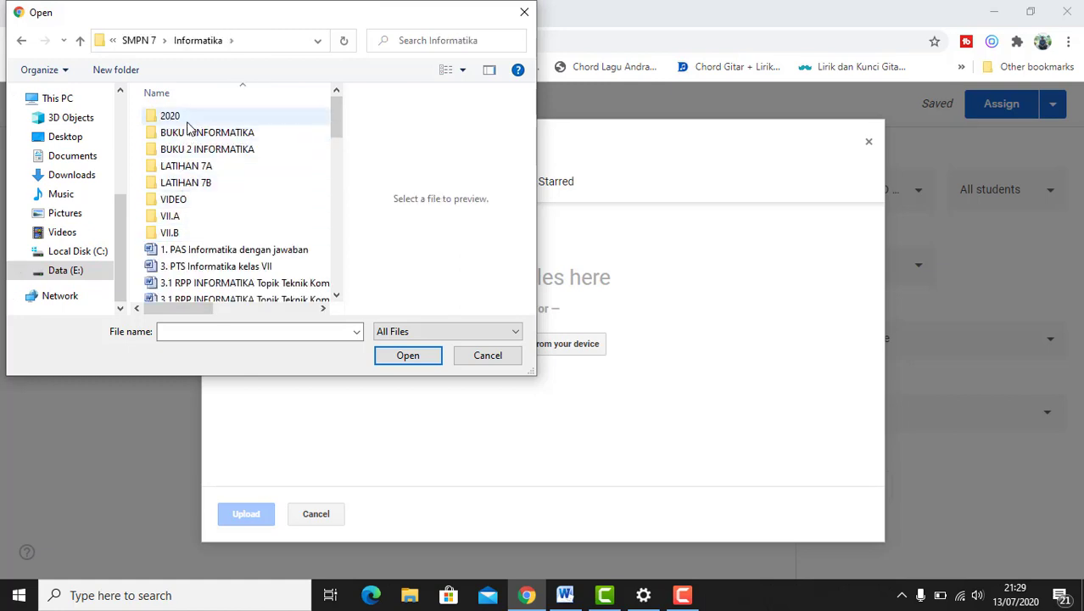
double_click(190, 117)
click(222, 166)
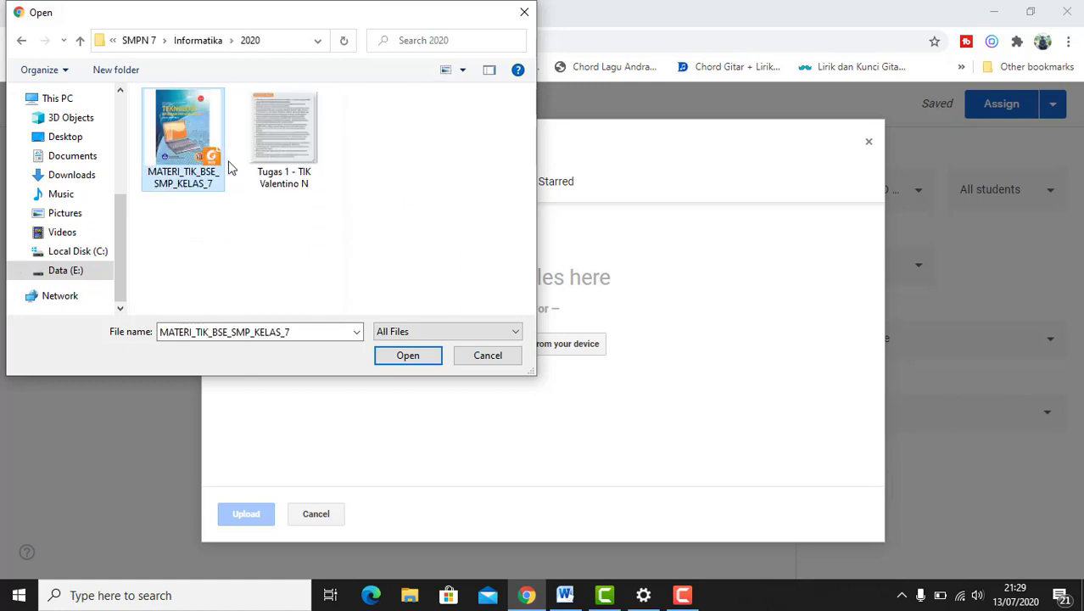
click(400, 360)
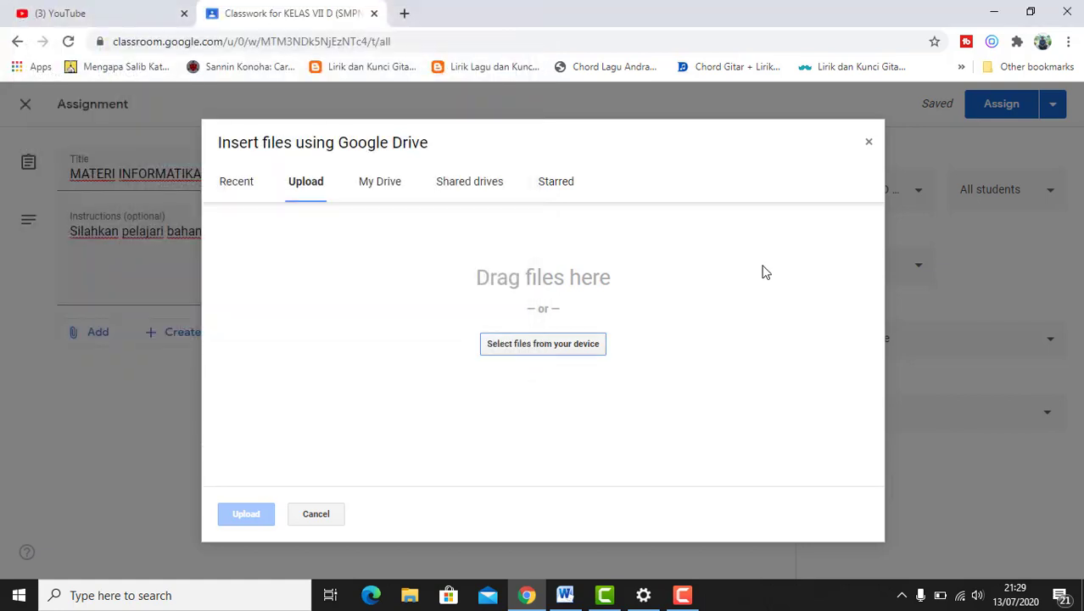
click(261, 520)
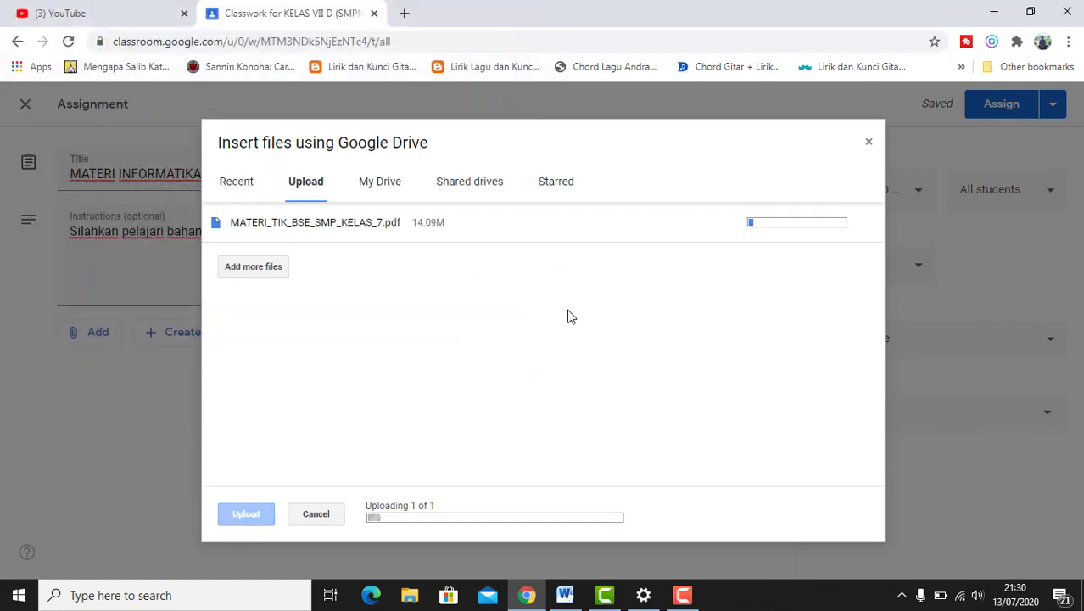
click(687, 598)
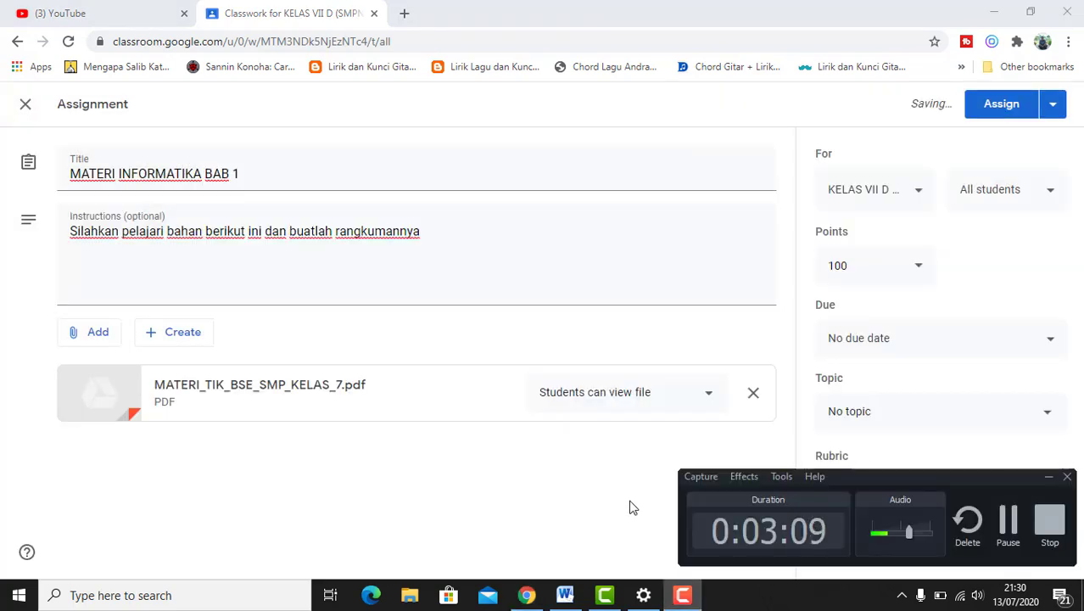
click(608, 341)
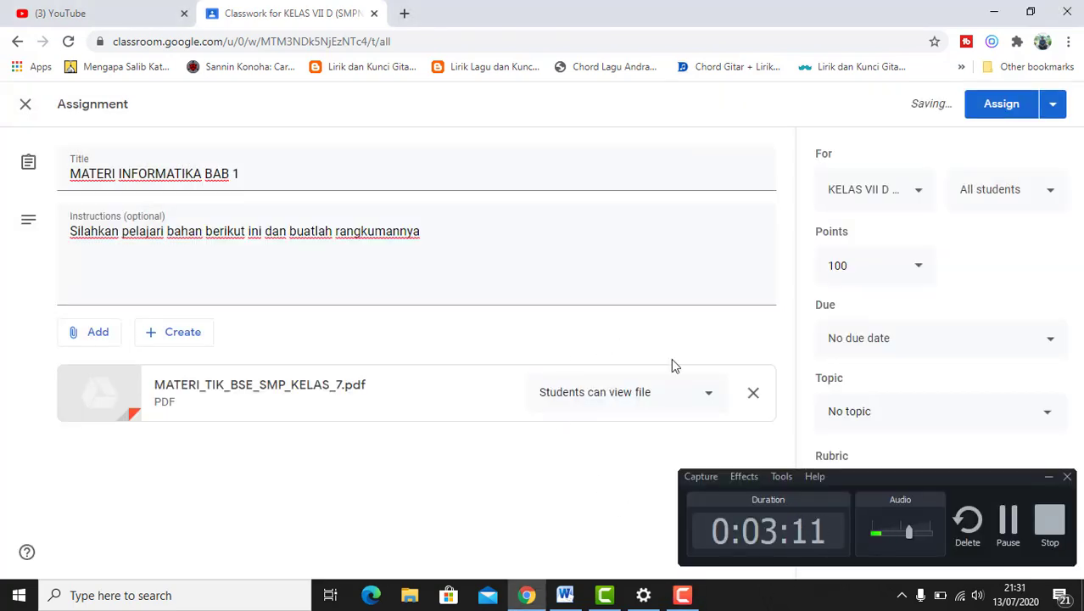
click(1050, 477)
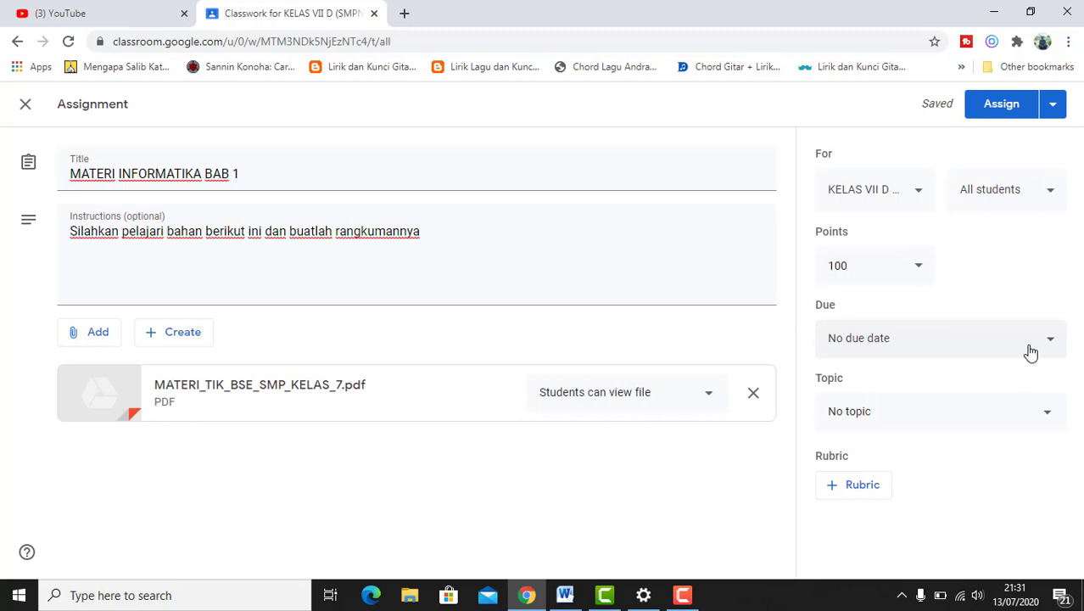
- File the assignment under the topic INFORMATIKA
click(932, 411)
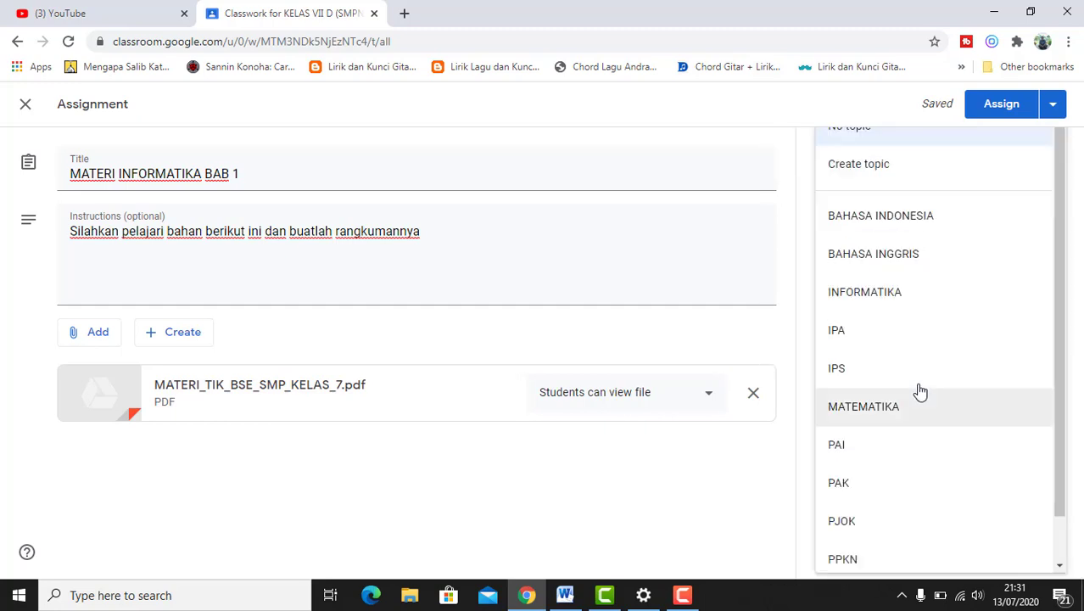
click(895, 293)
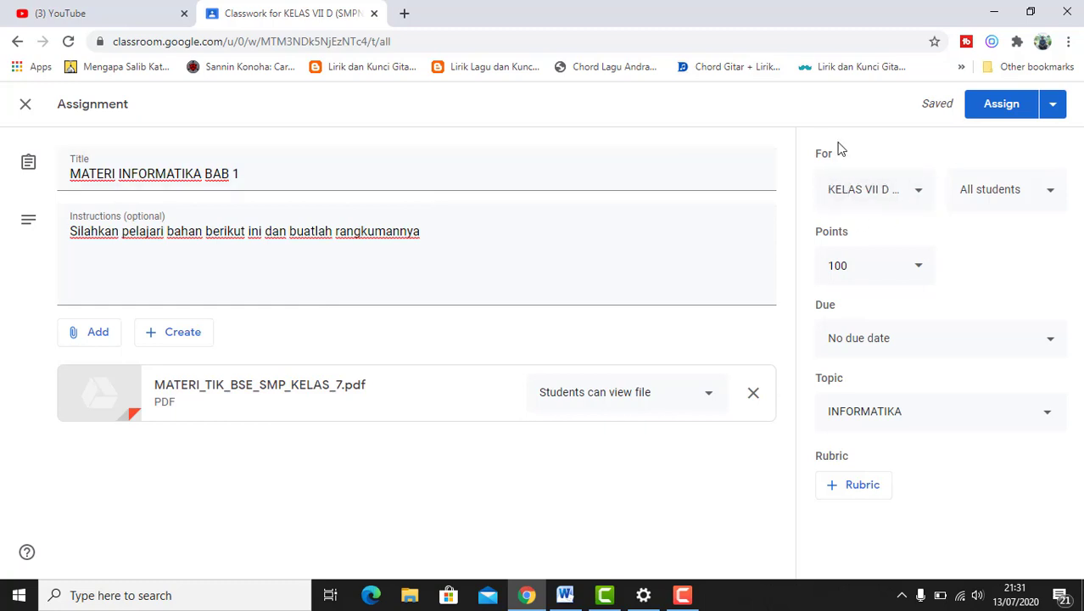
- Add KELAS VII C (SMPN 7) and the SMPN 51 classes VII A, VII B and VII C as recipients, and assign the work
click(915, 198)
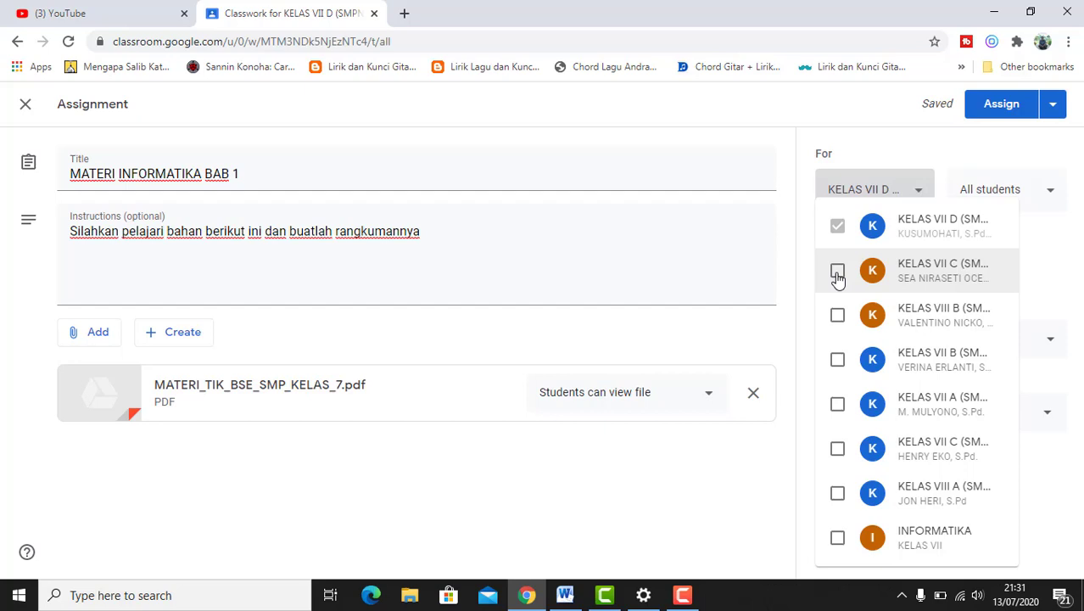
click(837, 273)
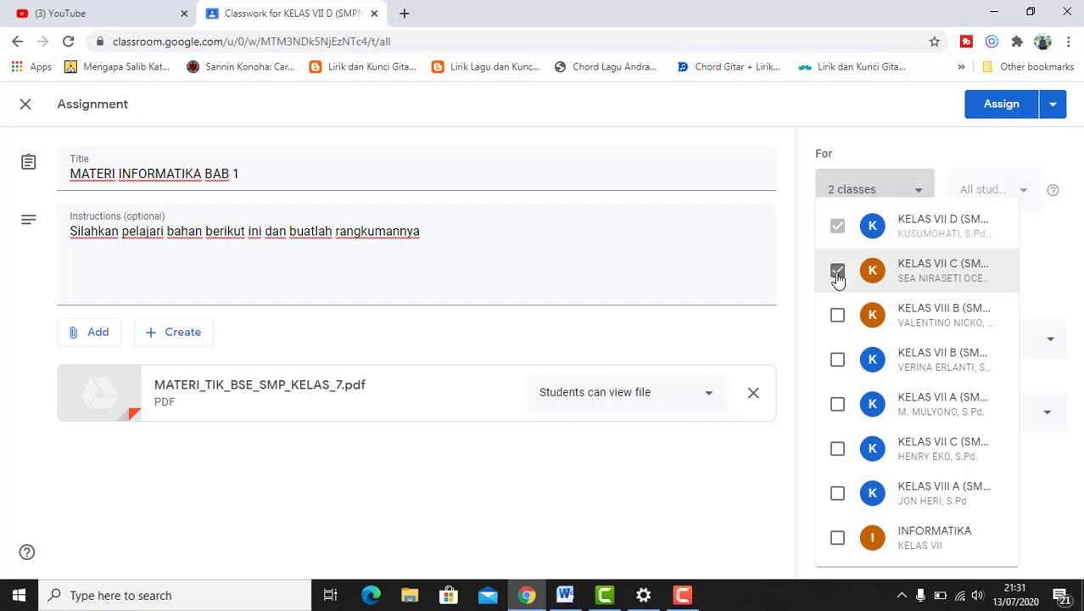
click(835, 363)
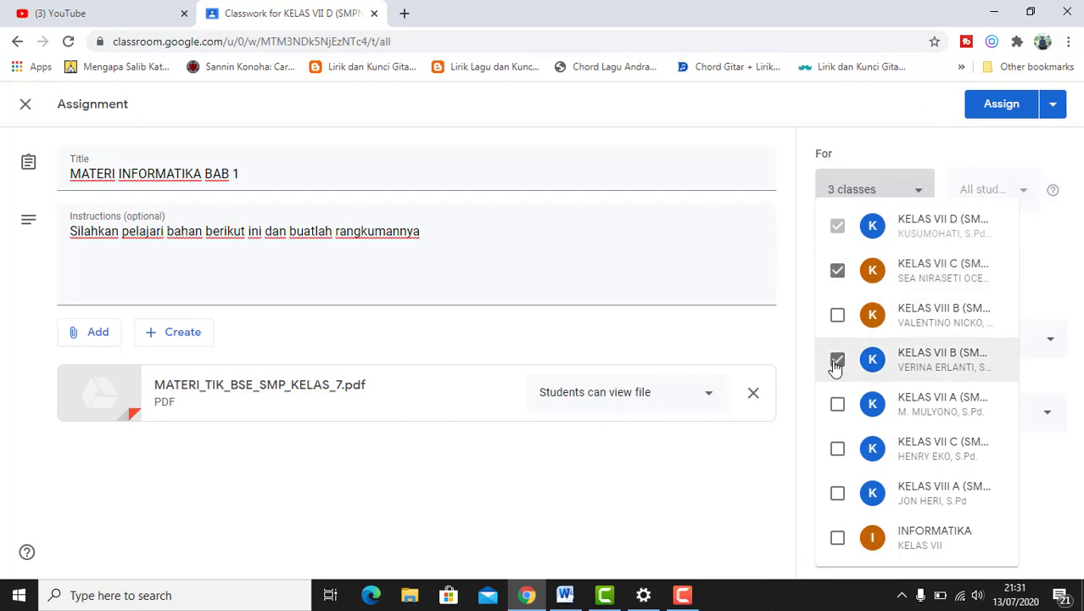
click(838, 406)
click(837, 446)
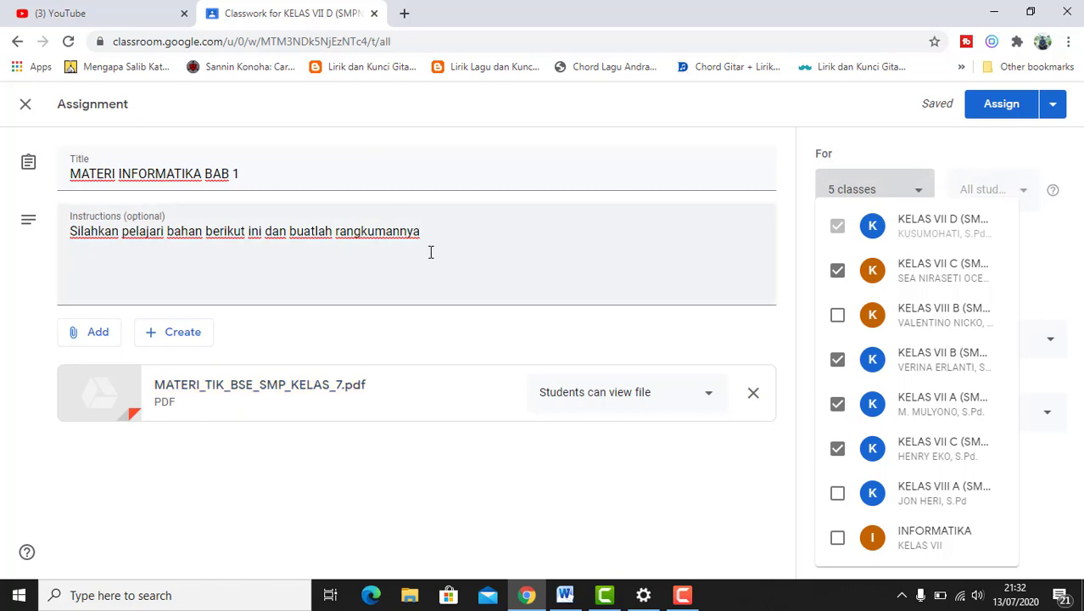
click(922, 194)
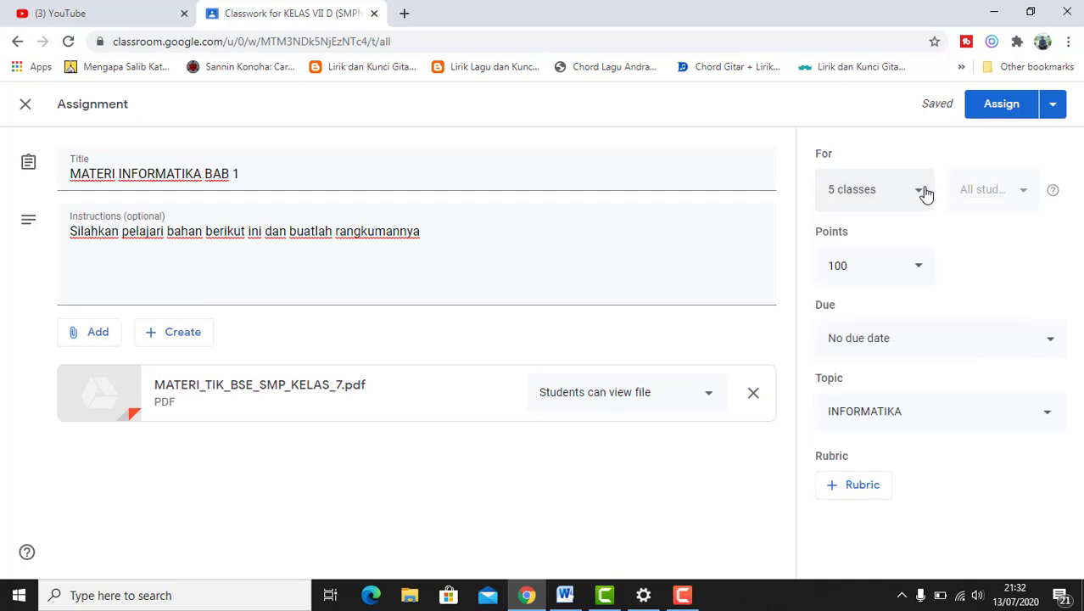
click(998, 115)
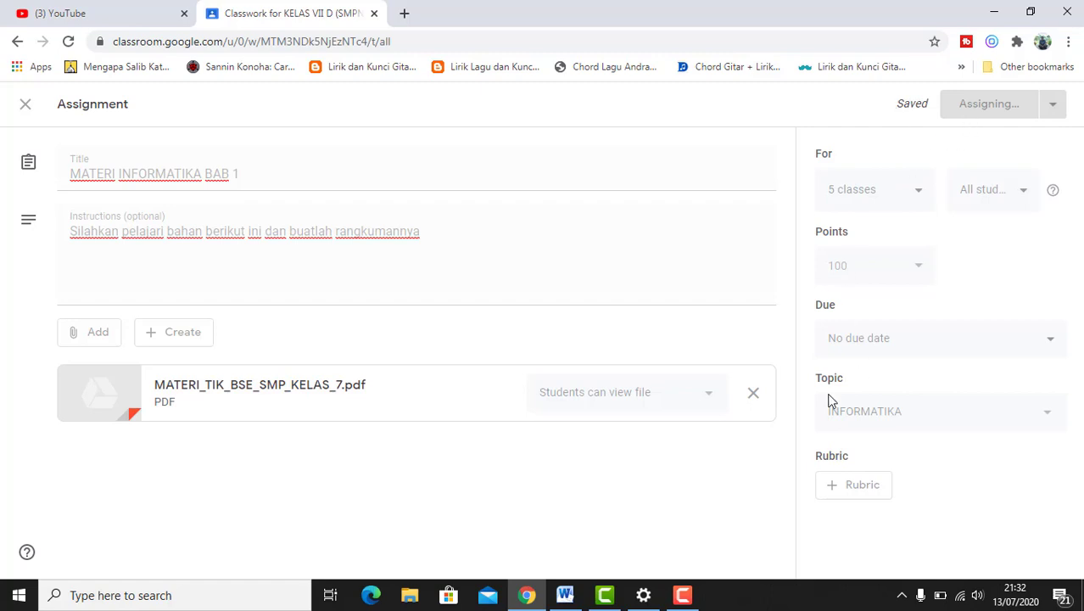
click(682, 595)
click(998, 370)
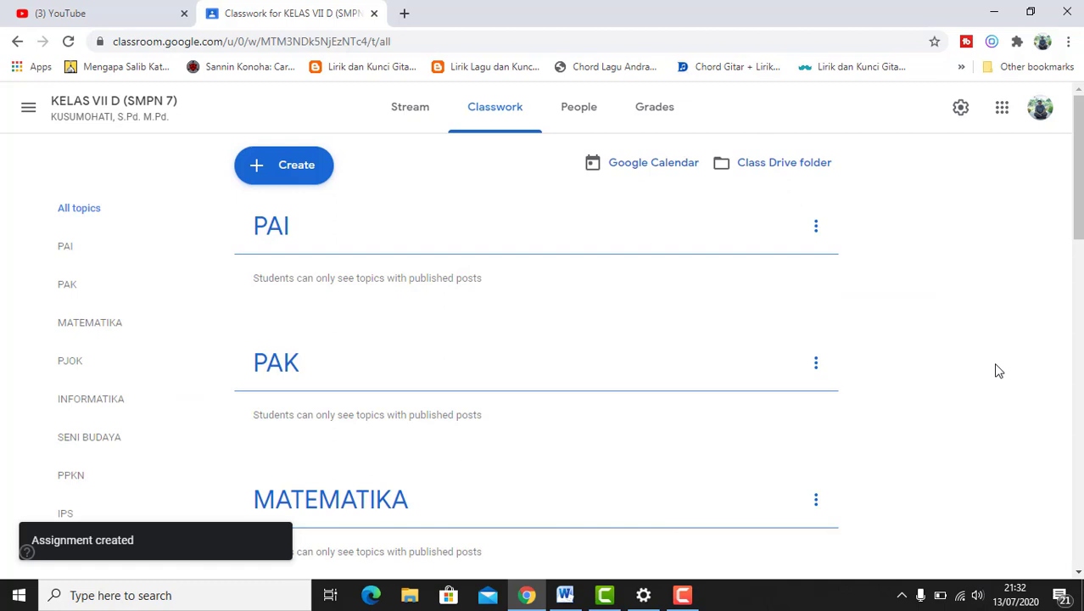
- Check the MATERI INFORMATIKA BAB 1 assignment under the INFORMATIKA topic and in the stream of KELAS VII D (SMPN 7)
scroll(753, 296, down, 1)
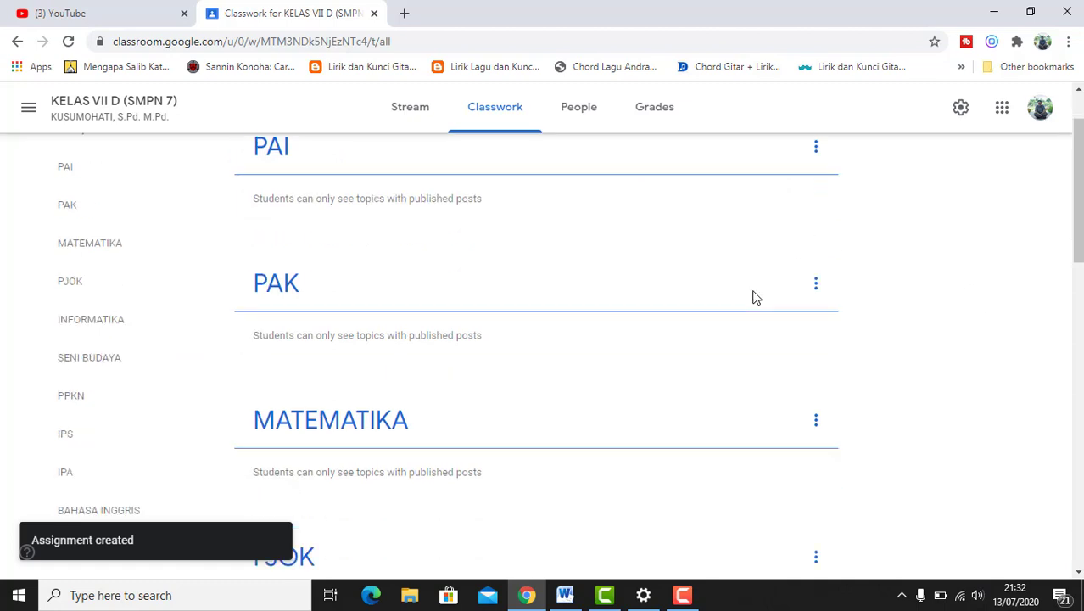
scroll(754, 297, down, 5)
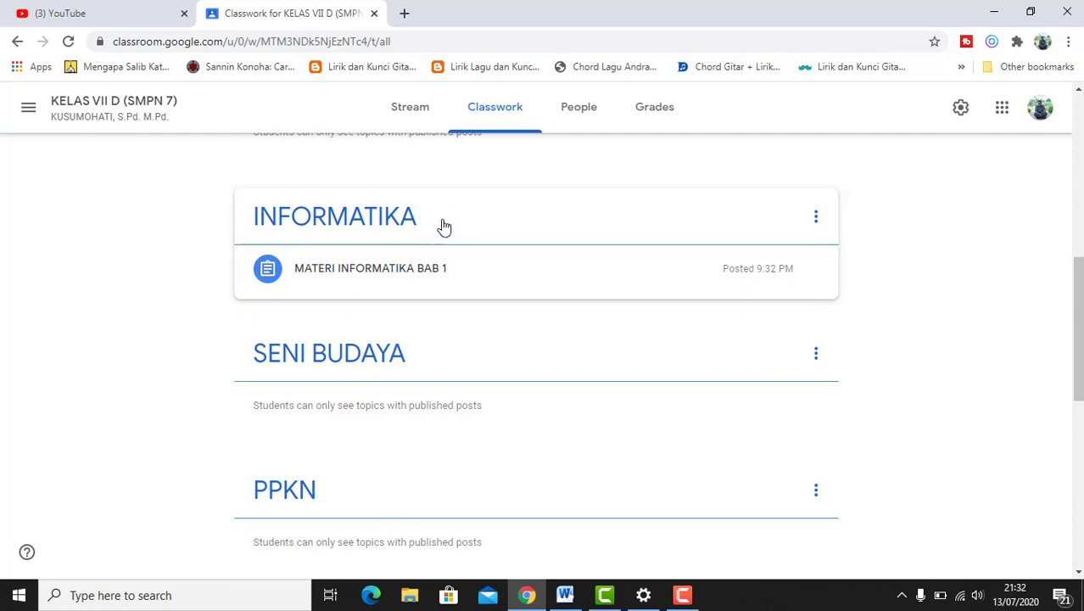
click(416, 126)
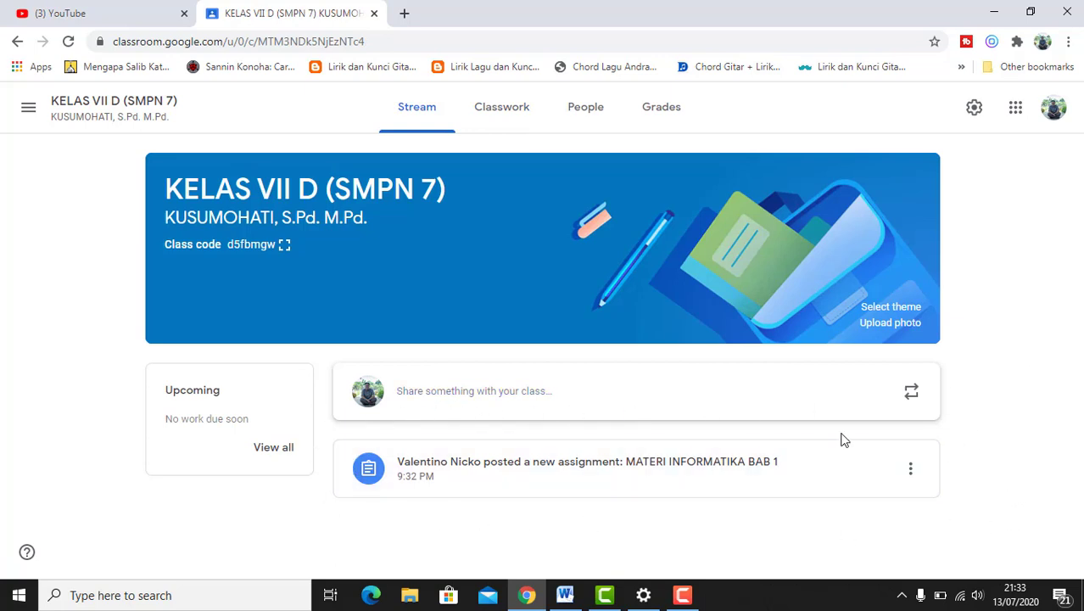
- Switch to the KELAS VII C (SMPN 7) class and check its stream for the MATERI INFORMATIKA BAB 1 assignment
click(30, 109)
click(149, 287)
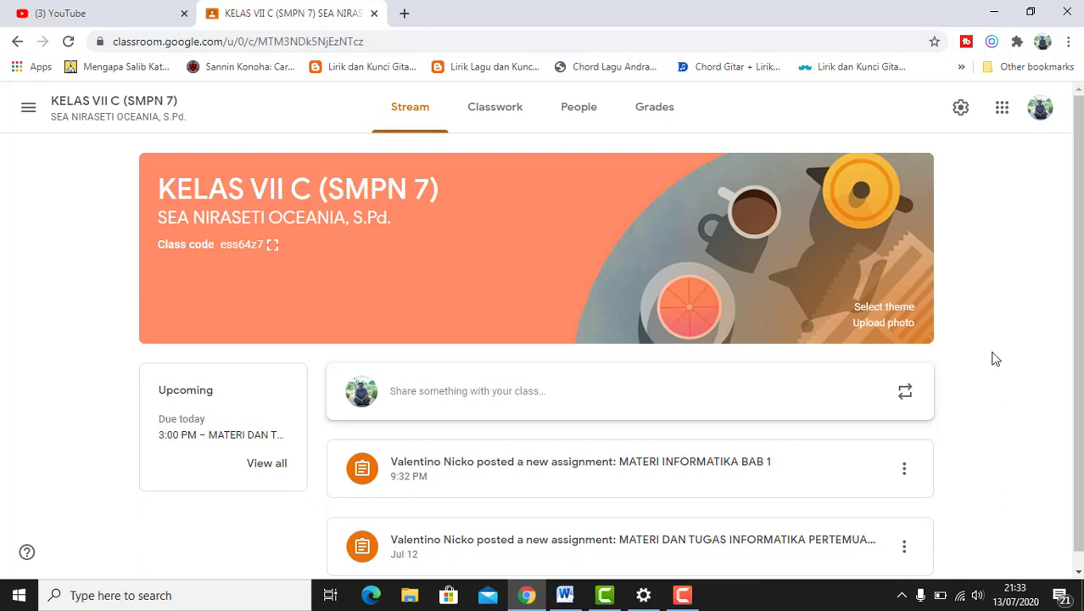
click(683, 594)
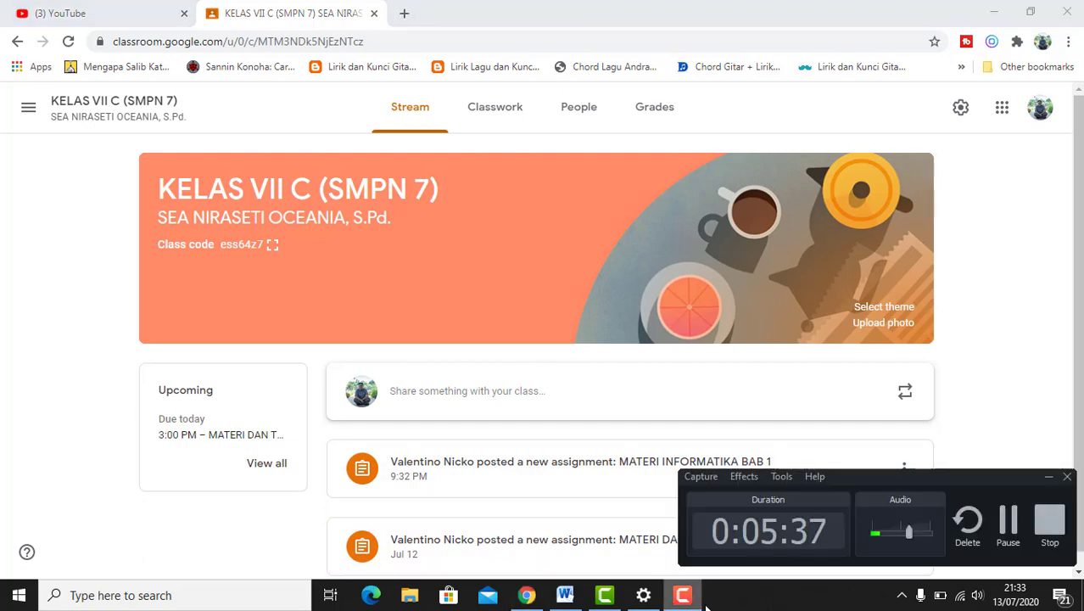